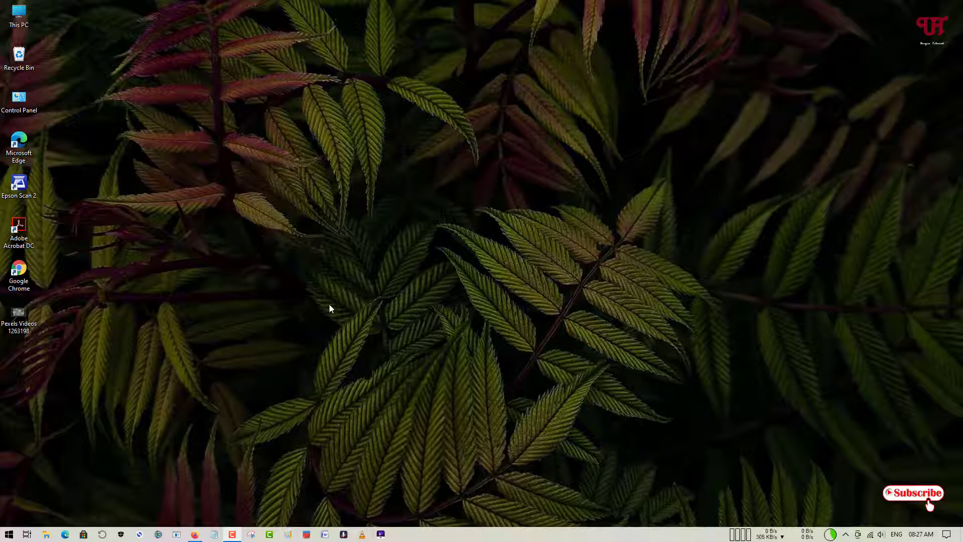
Step: Launch the currently installed VLC media player from the taskbar
left_click(362, 533)
Step: Move the classic VLC player window aside, then close it
left_click_drag(321, 170, 388, 160)
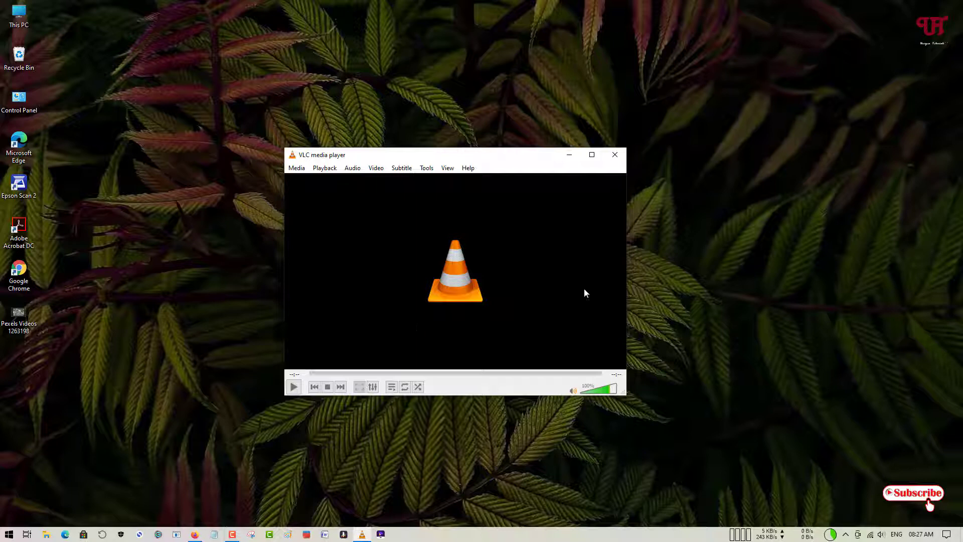
left_click(617, 155)
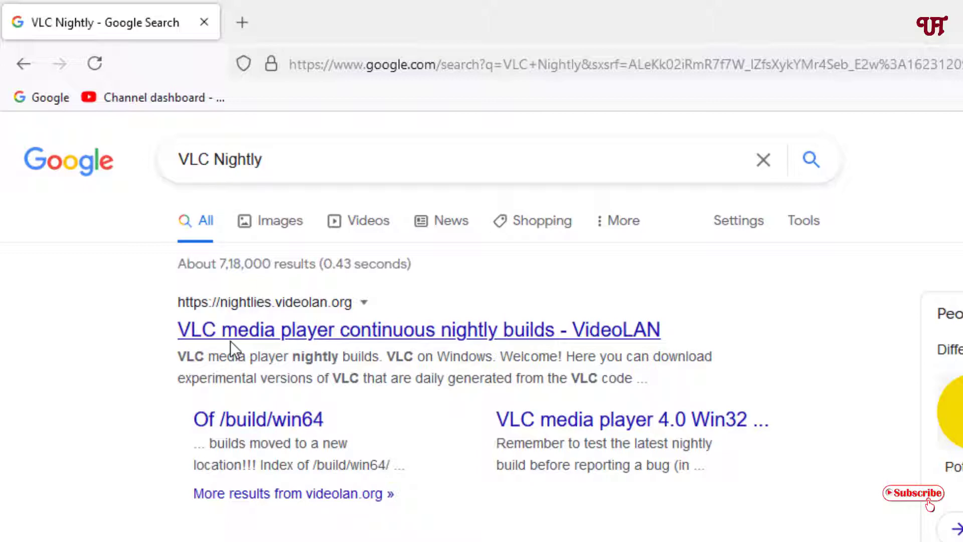
Step: Open the 'VLC media player continuous nightly builds - VideoLAN' search result
left_click(217, 341)
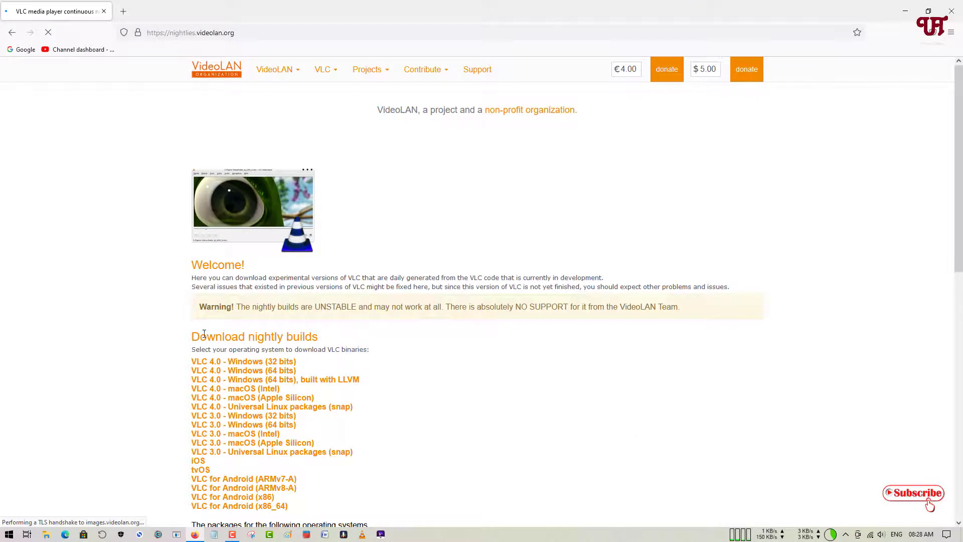
Step: Go to Download nightly builds and open the 'VLC 4.0 - Windows (64 bits)' index
scroll(208, 321, "down", 1)
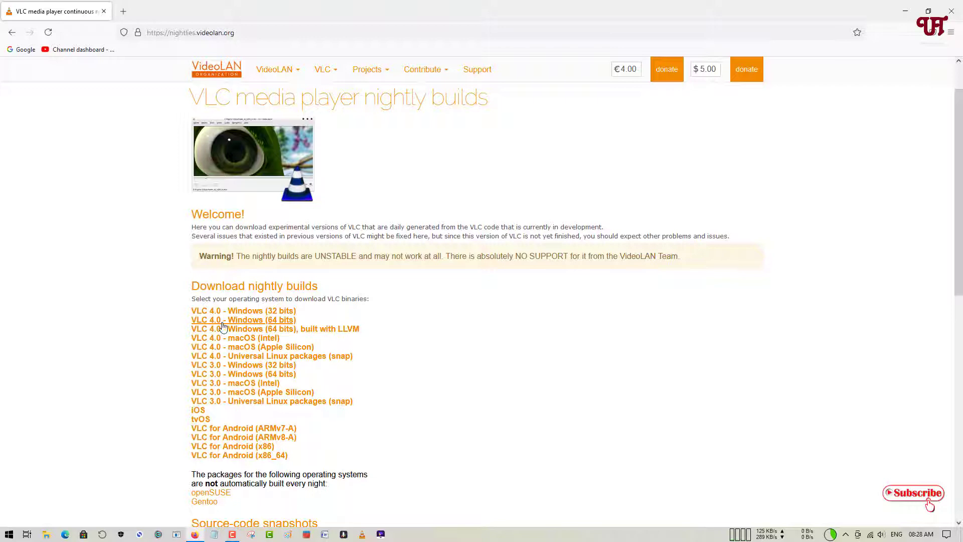
left_click(253, 324)
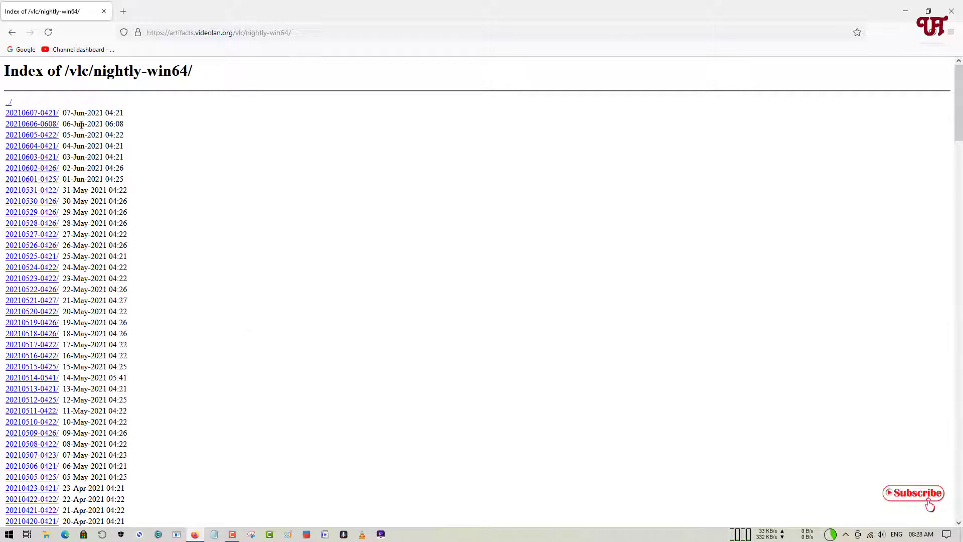
left_click(47, 115)
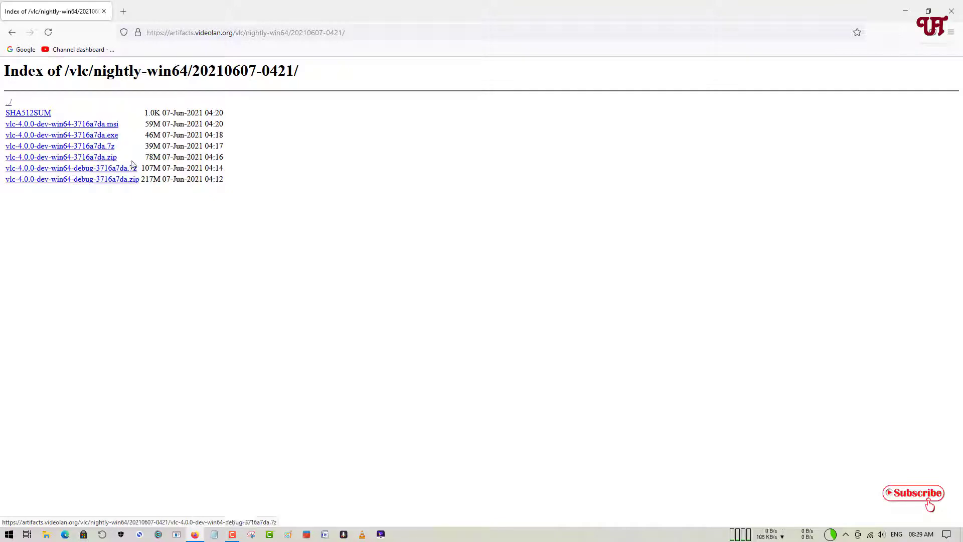
left_click(97, 136)
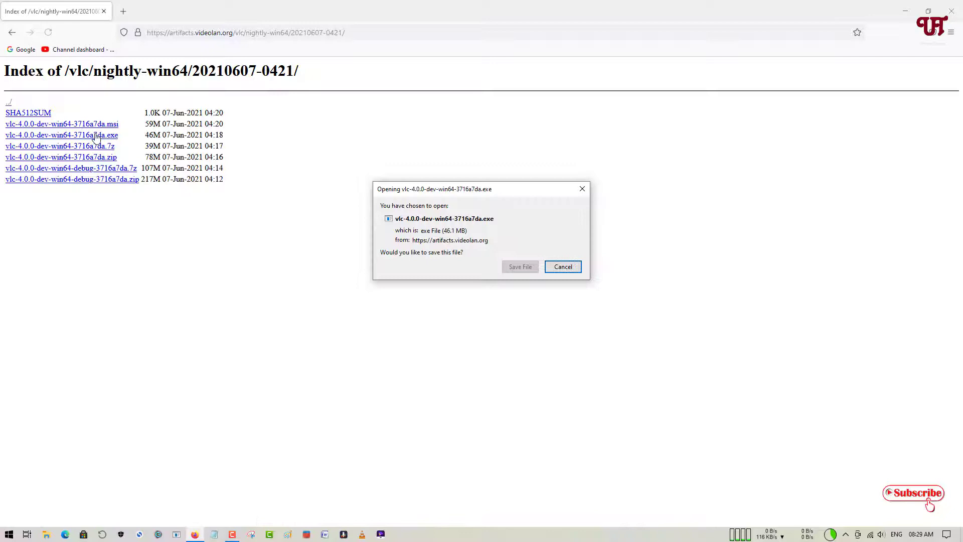
left_click(515, 267)
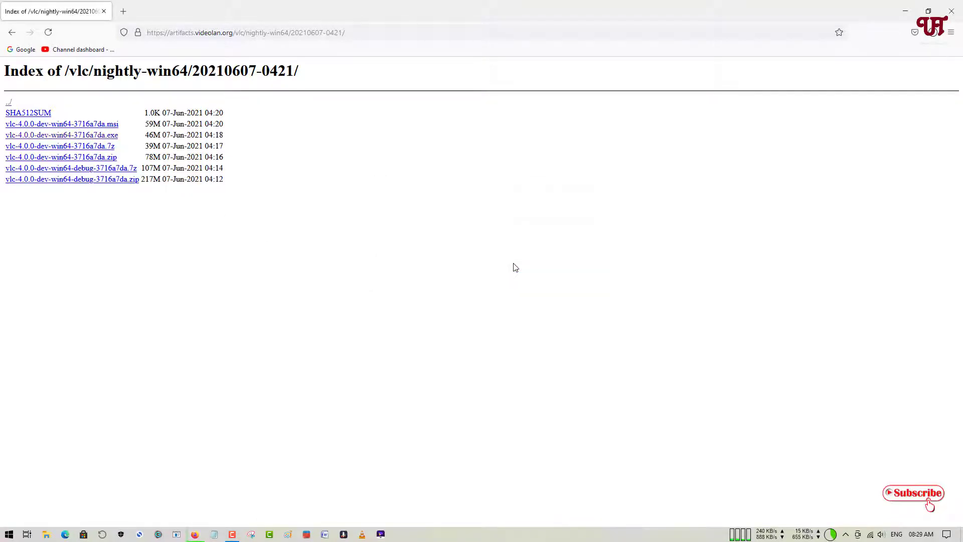
left_click(934, 32)
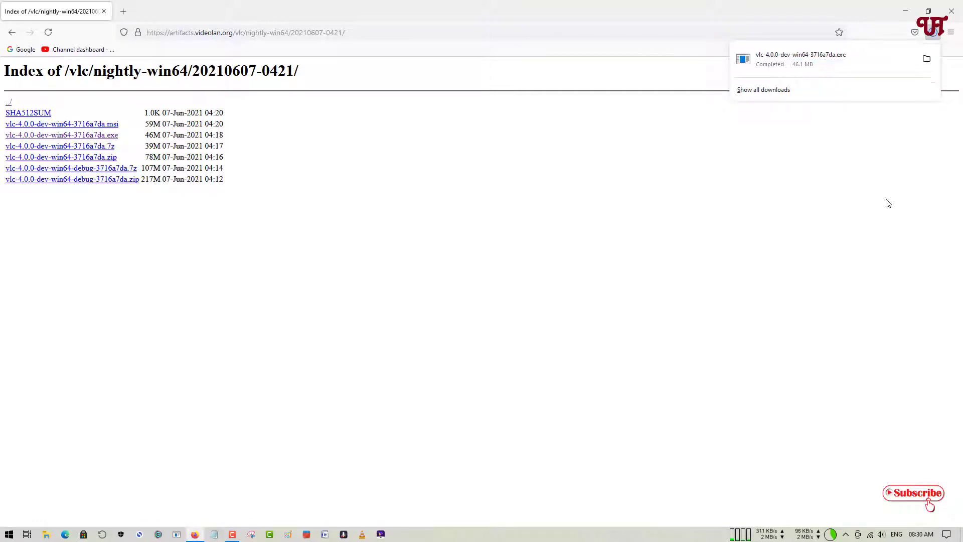
Step: Show the downloaded installer in the Downloads folder, close Firefox, and position the Explorer window
left_click(929, 61)
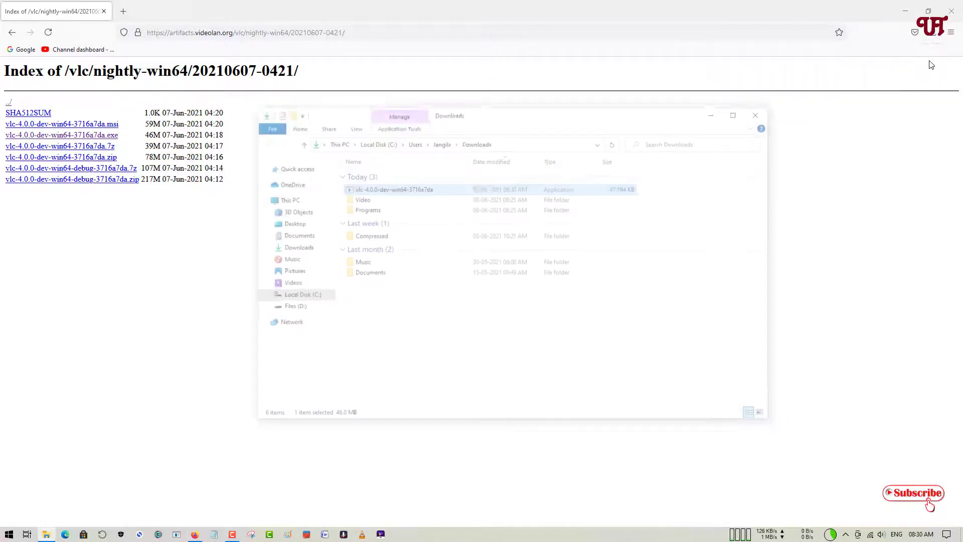
left_click(947, 9)
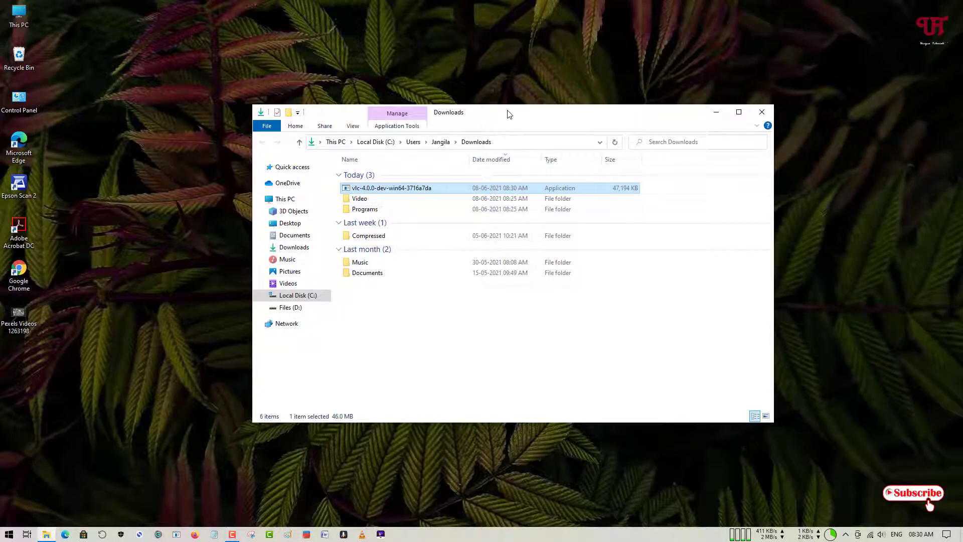
left_click_drag(508, 114, 503, 105)
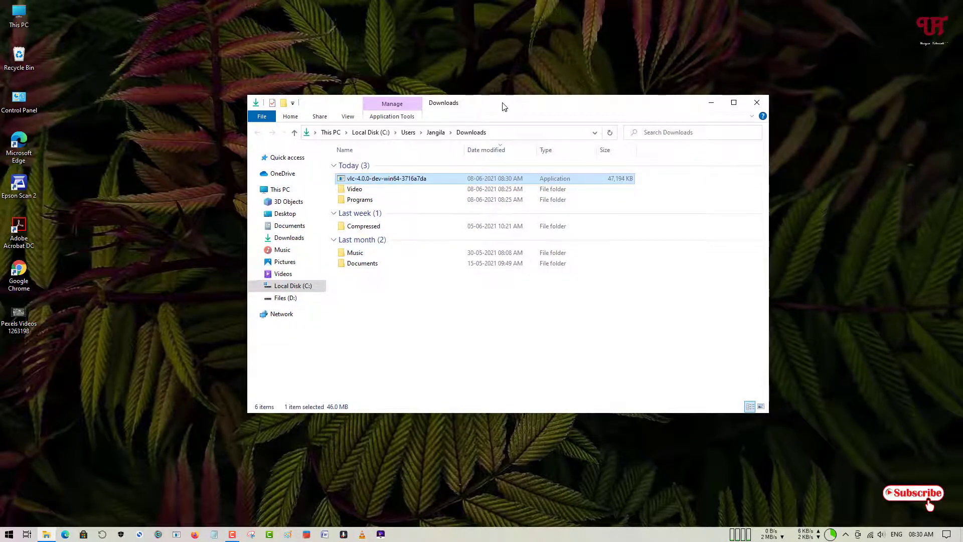
Step: Run the VLC 4.0 installer, close the running VLC, and upgrade using previous settings
double_click(400, 180)
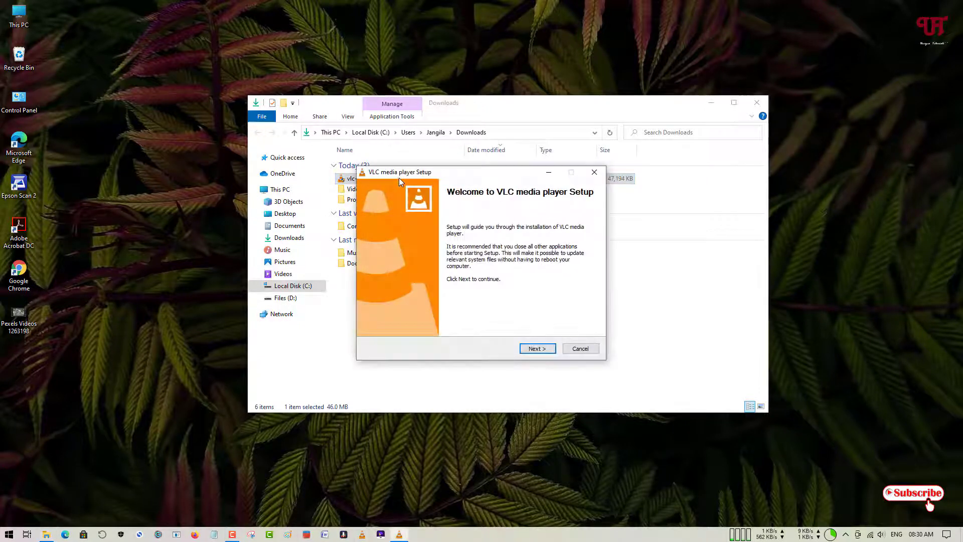
left_click(542, 351)
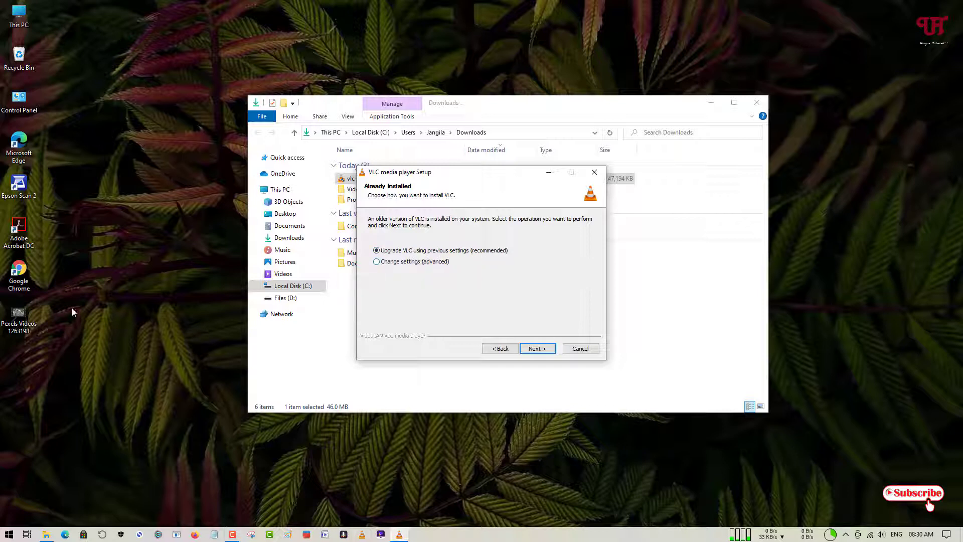
left_click(363, 534)
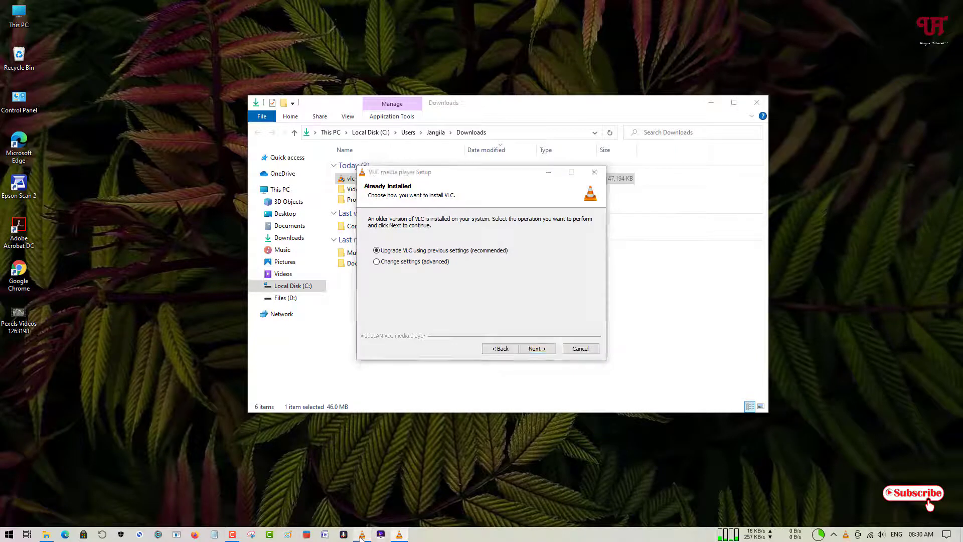
left_click_drag(547, 163, 387, 163)
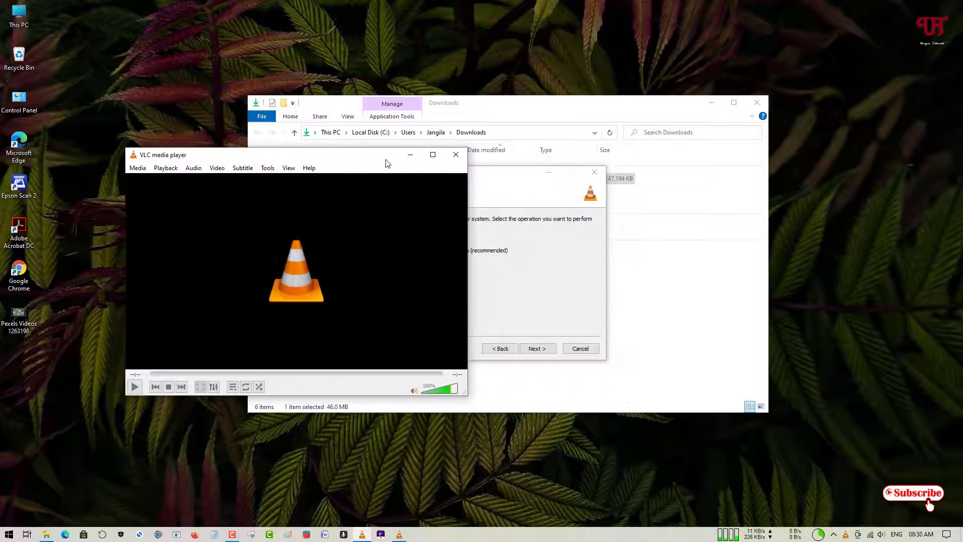
left_click(456, 154)
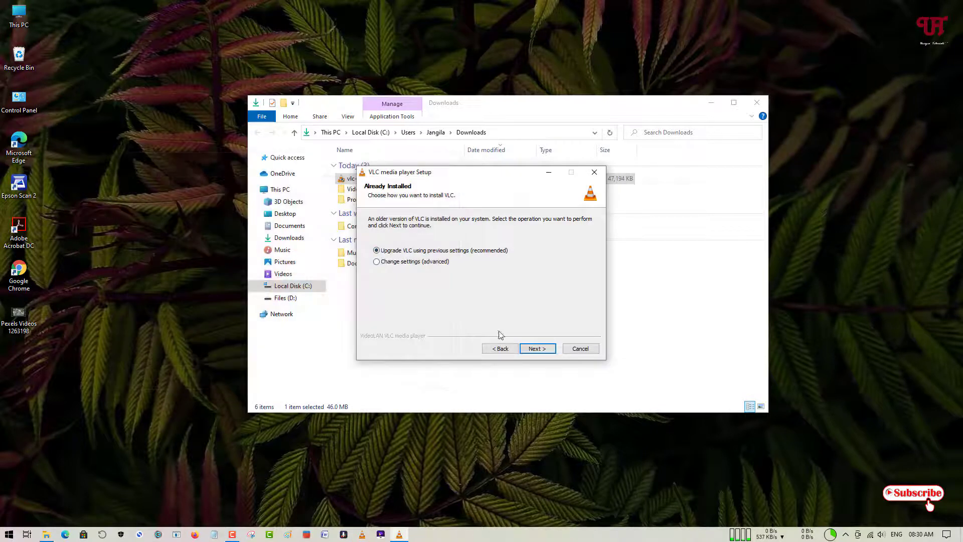
left_click(544, 350)
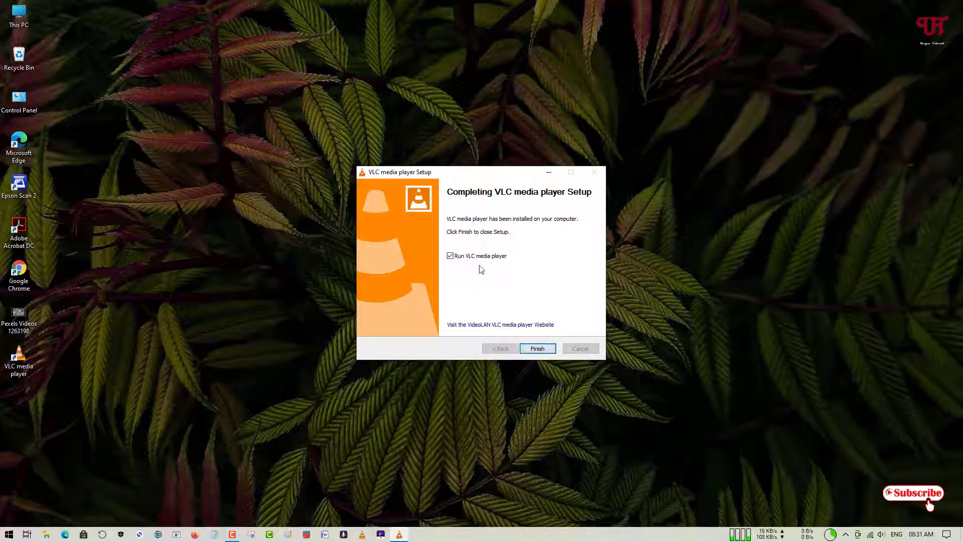
Step: Launch the newly installed VLC 4.0, dismiss the firewall prompt, and move its library window
left_click(537, 349)
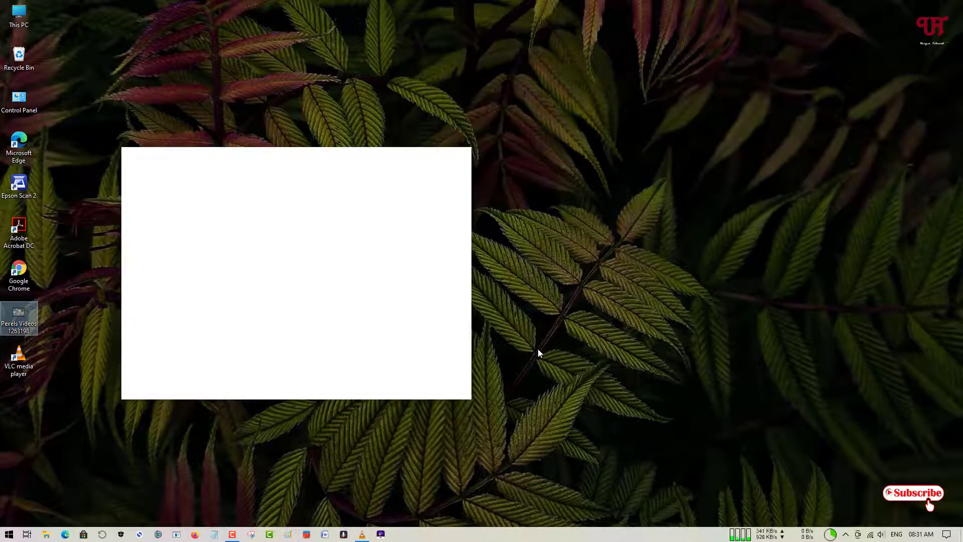
left_click(535, 355)
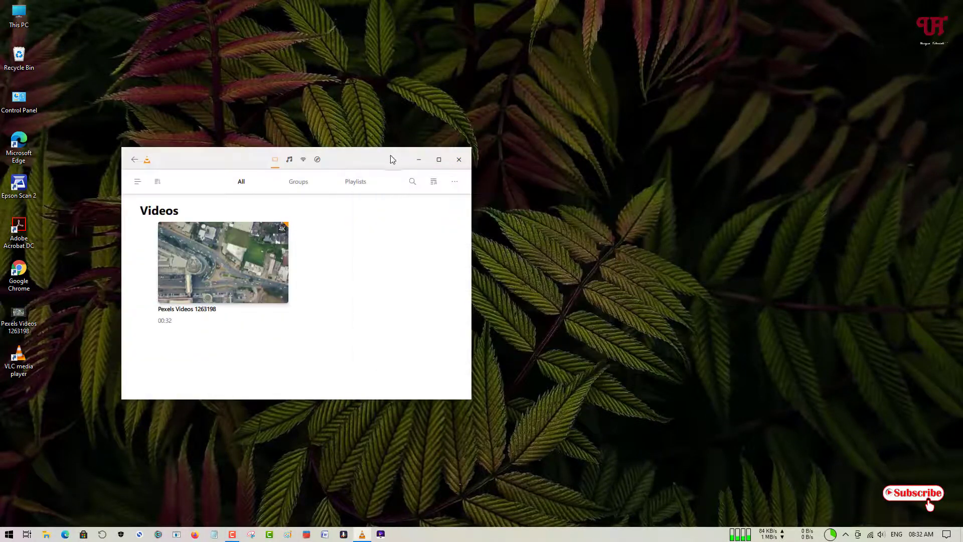
left_click_drag(378, 158, 599, 152)
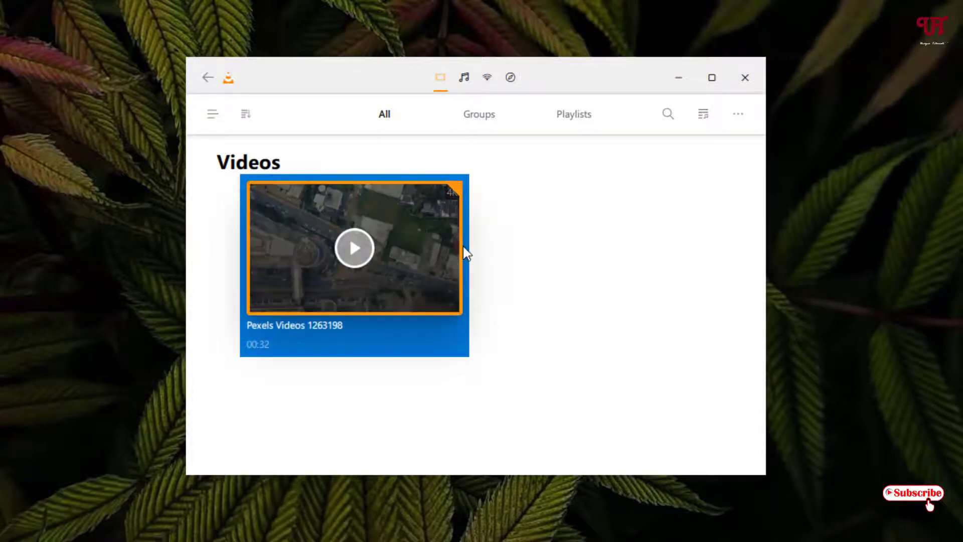
Step: Browse Music, Network and streaming services: Podcasts, Jamendo Selections and Icecast
left_click(466, 80)
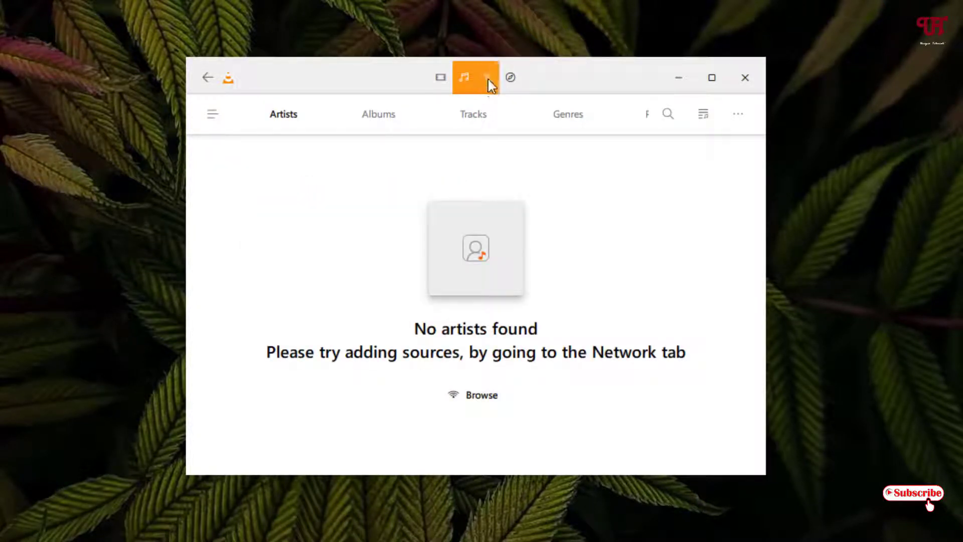
left_click(490, 84)
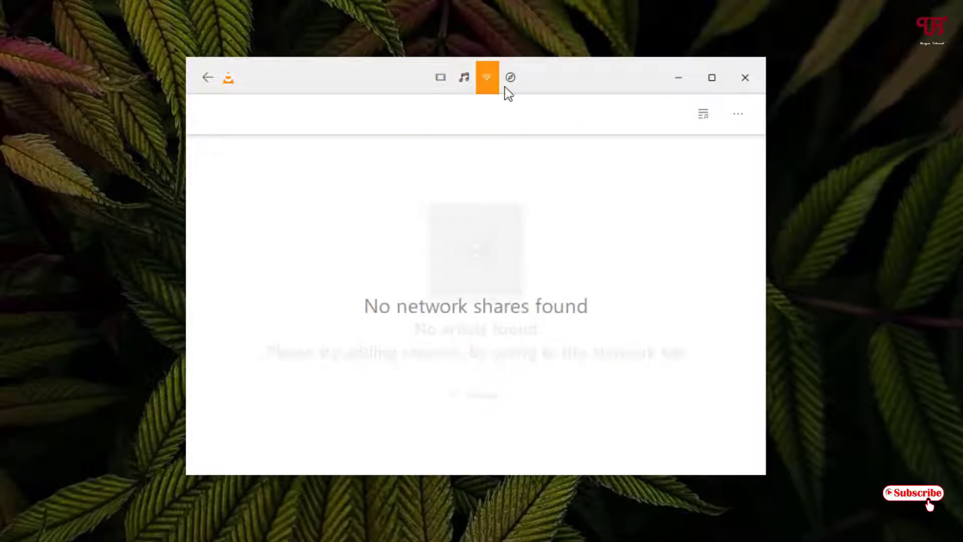
left_click(520, 90)
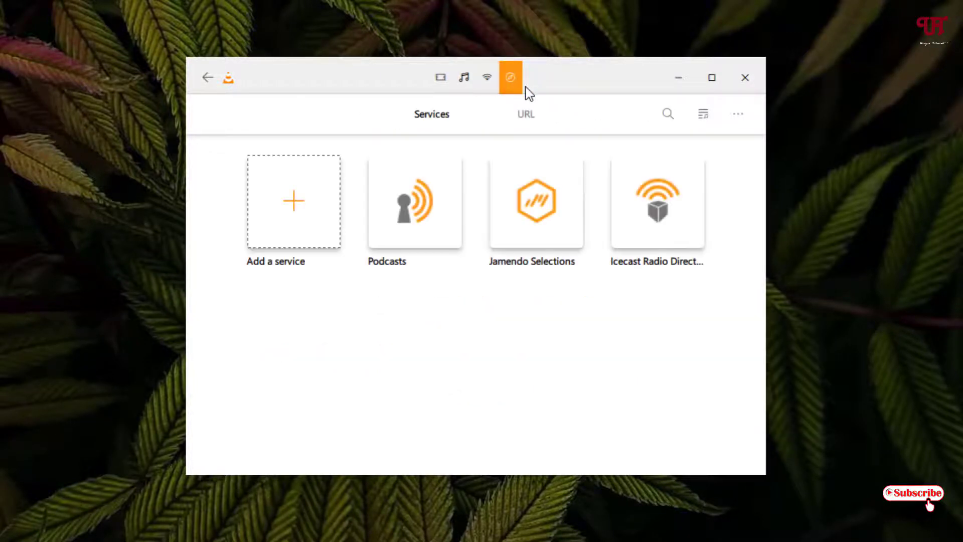
left_click(435, 116)
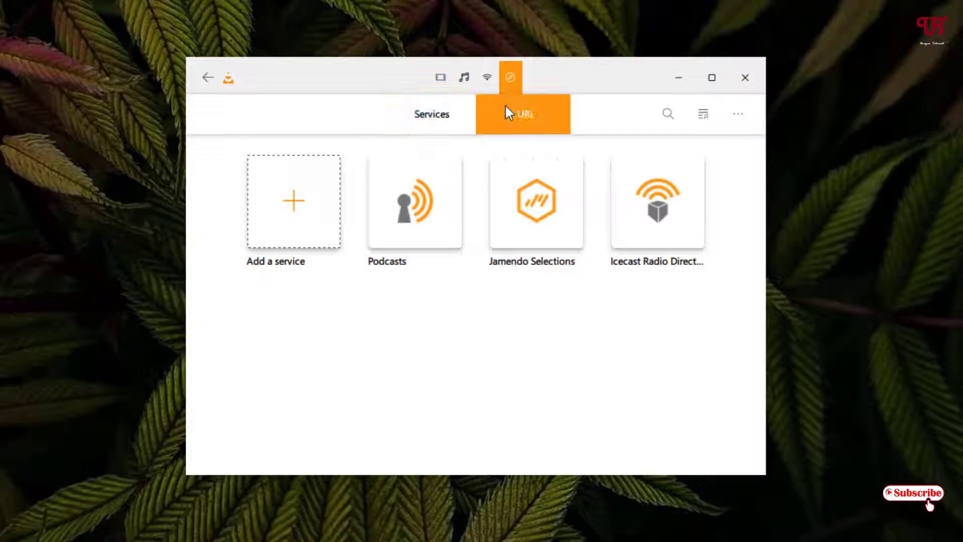
left_click(440, 237)
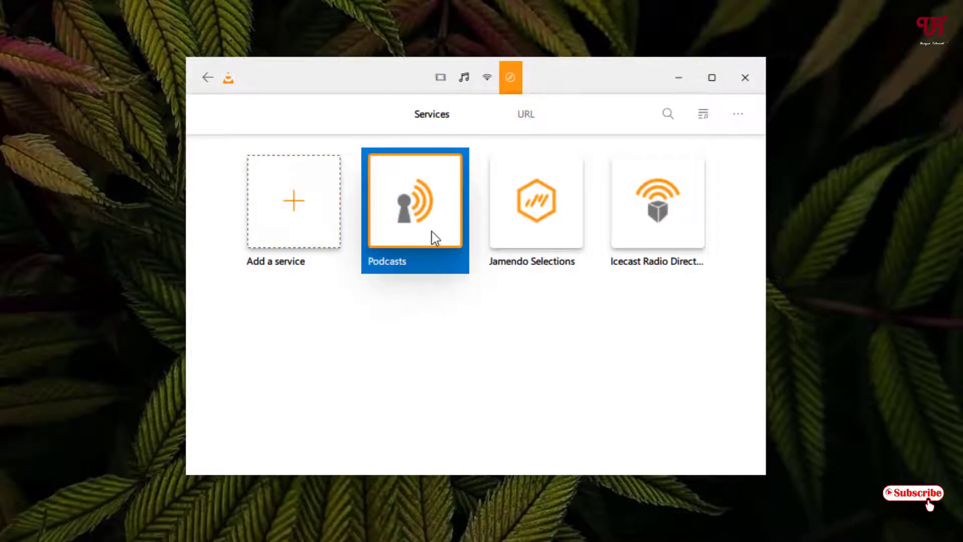
left_click(557, 239)
left_click(673, 270)
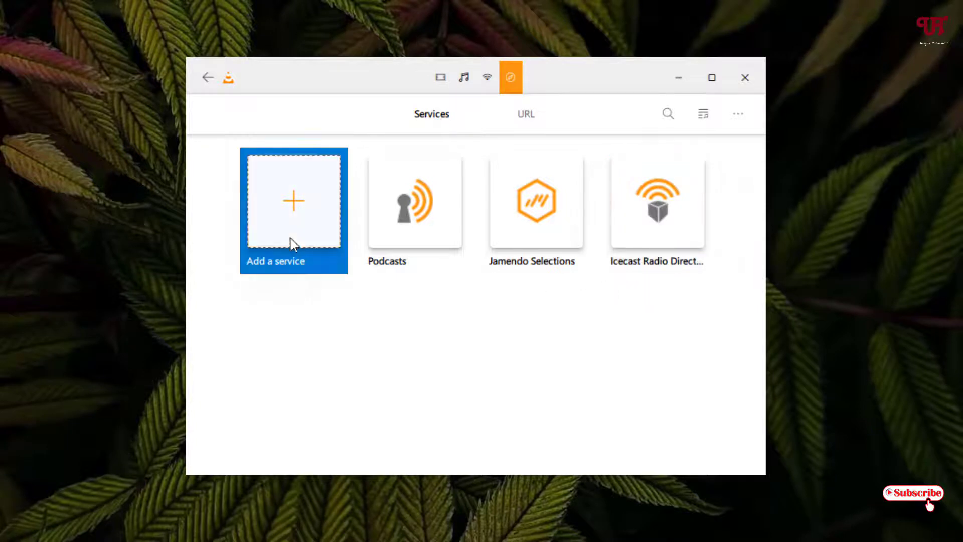
Step: Return to the Videos library showing Pexels Videos 1263198 and reposition the window
left_click(441, 86)
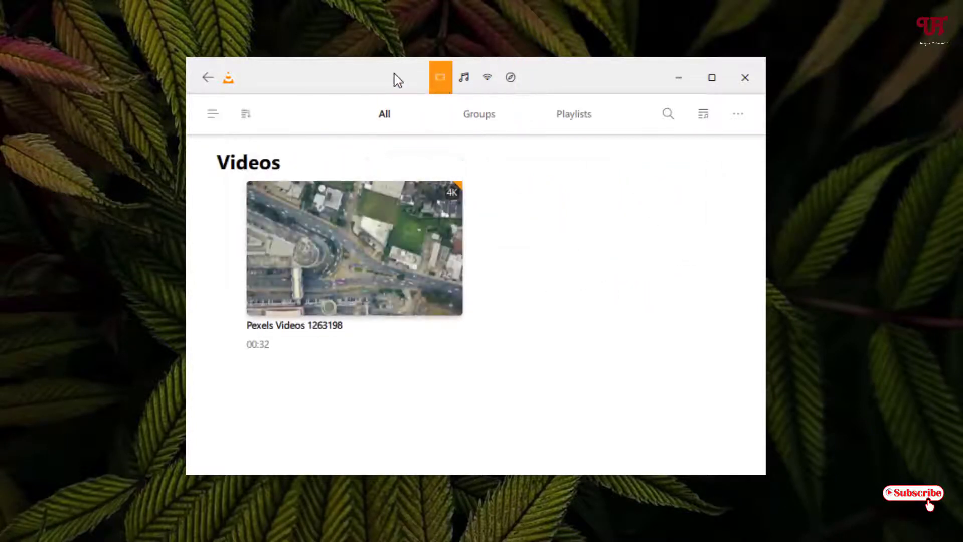
left_click_drag(387, 78, 351, 39)
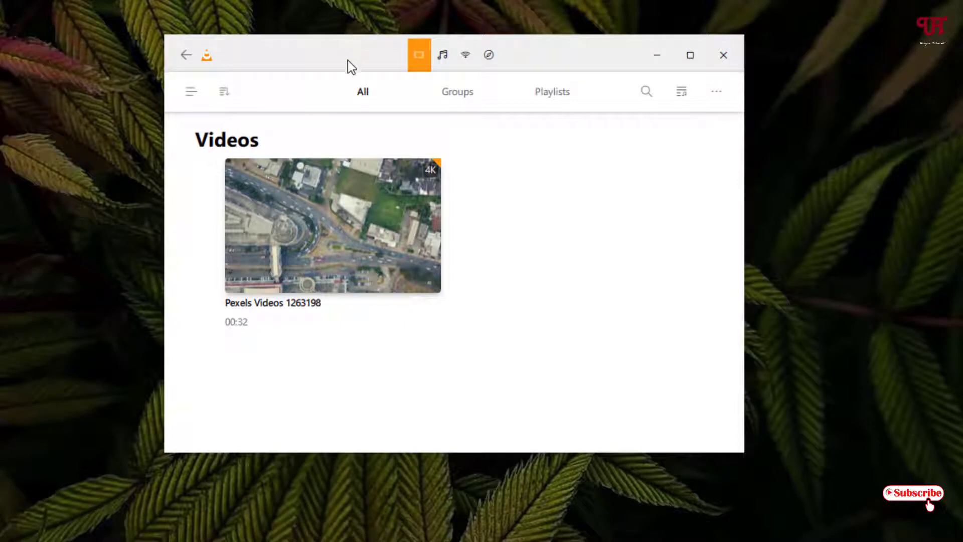
mouse_move(350, 161)
Step: Look through the '...' main menu's Media, Playback, Audio, Video, Tools, View and Help submenus
left_click(727, 95)
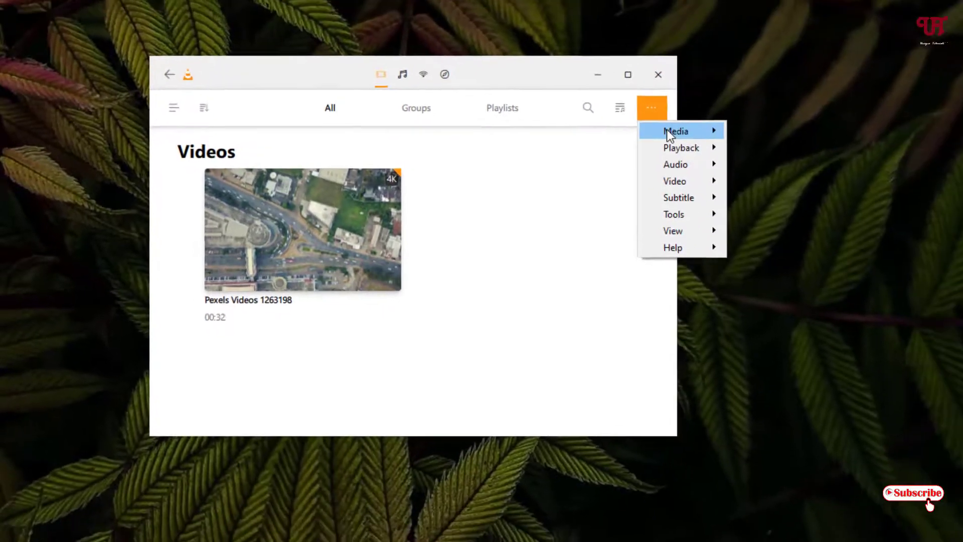
mouse_move(666, 129)
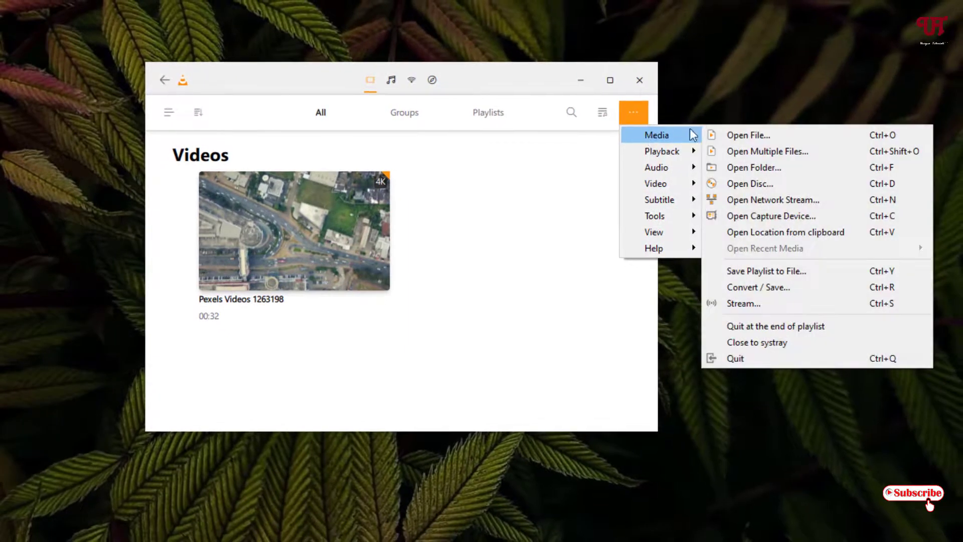
mouse_move(664, 153)
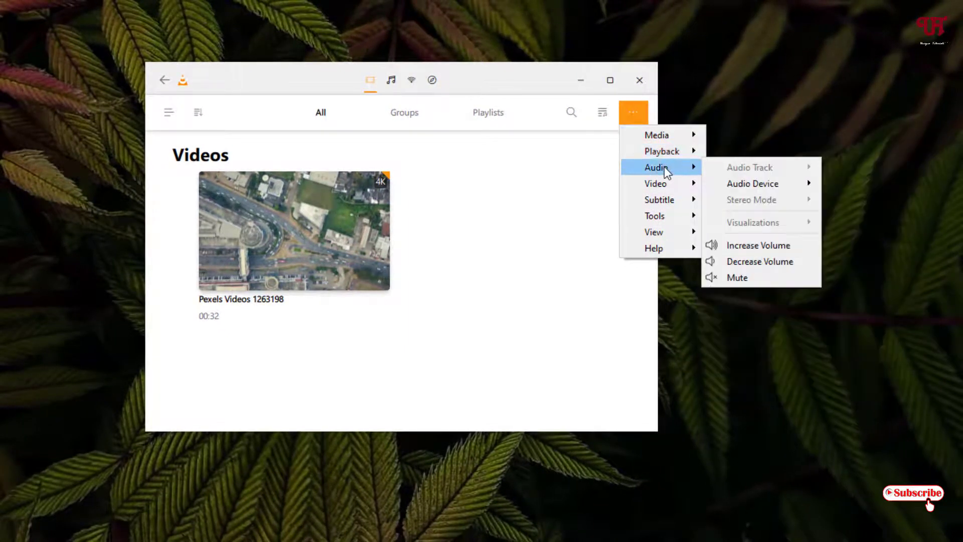
mouse_move(663, 185)
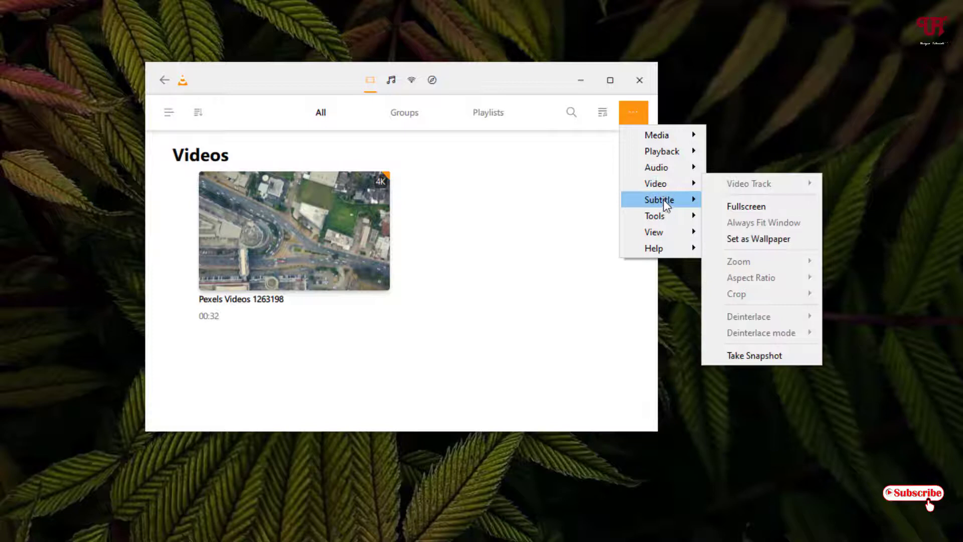
mouse_move(663, 209)
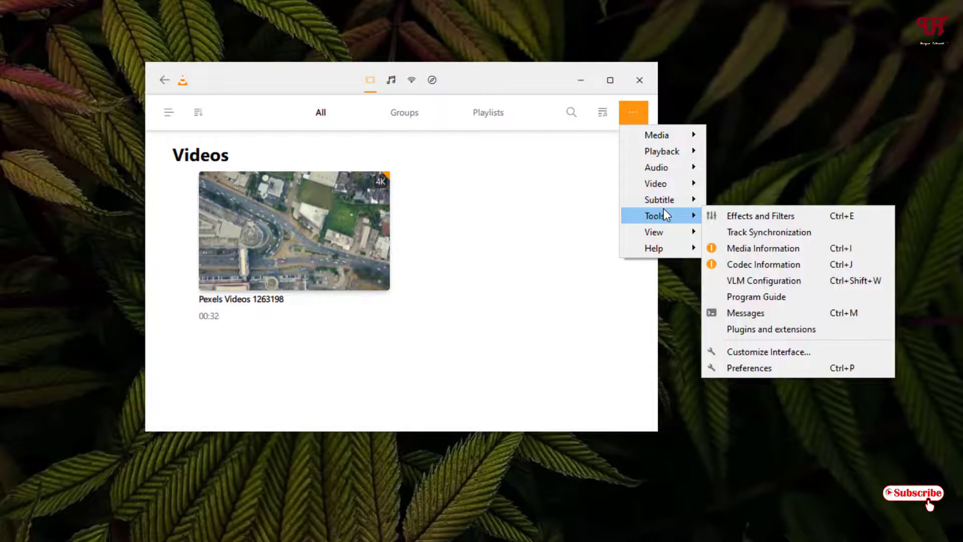
mouse_move(664, 232)
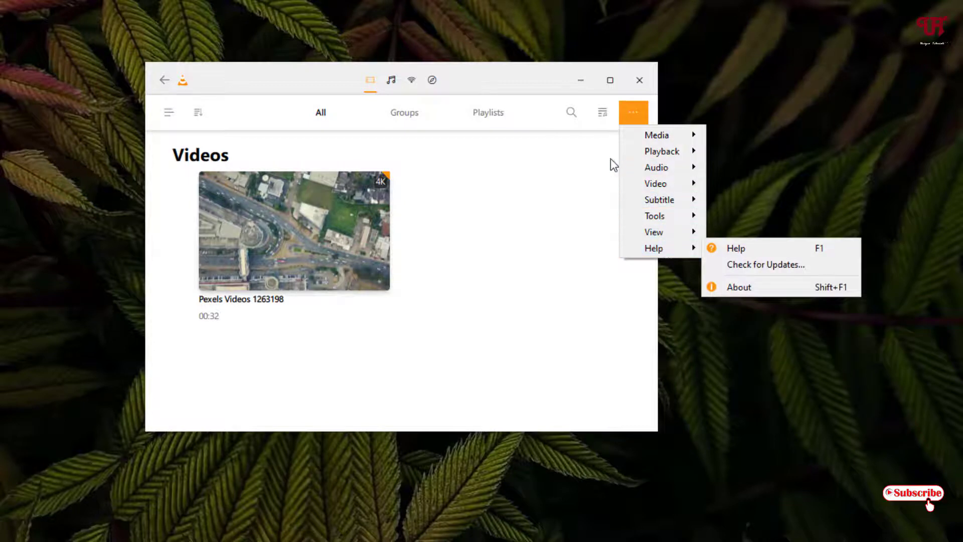
Step: Show the empty Playqueue, try the video search filter, and switch between Groups and All views
left_click(602, 118)
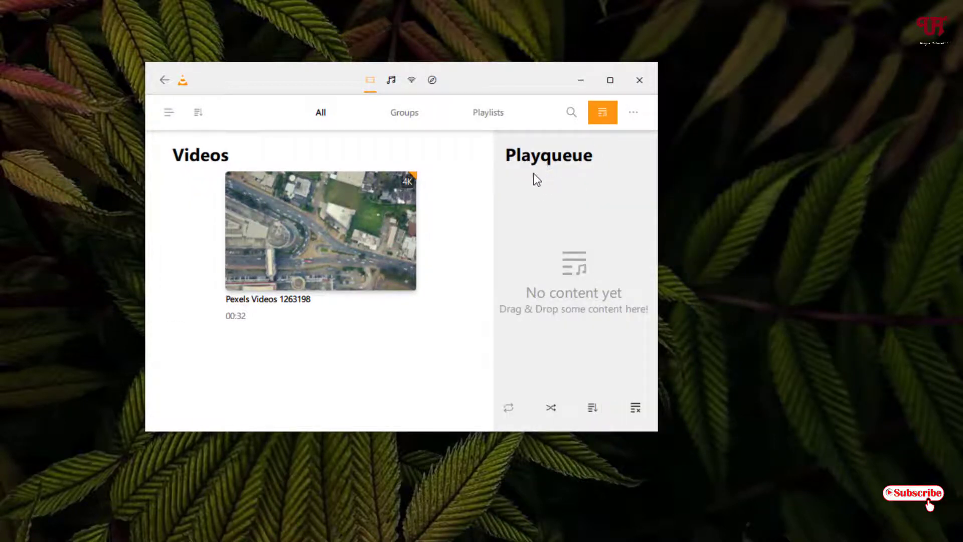
left_click(576, 116)
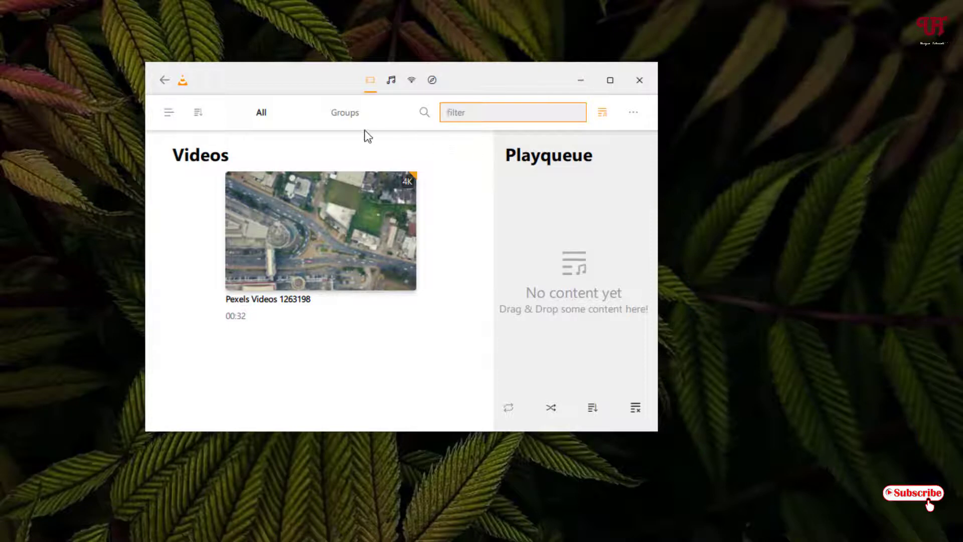
left_click(347, 114)
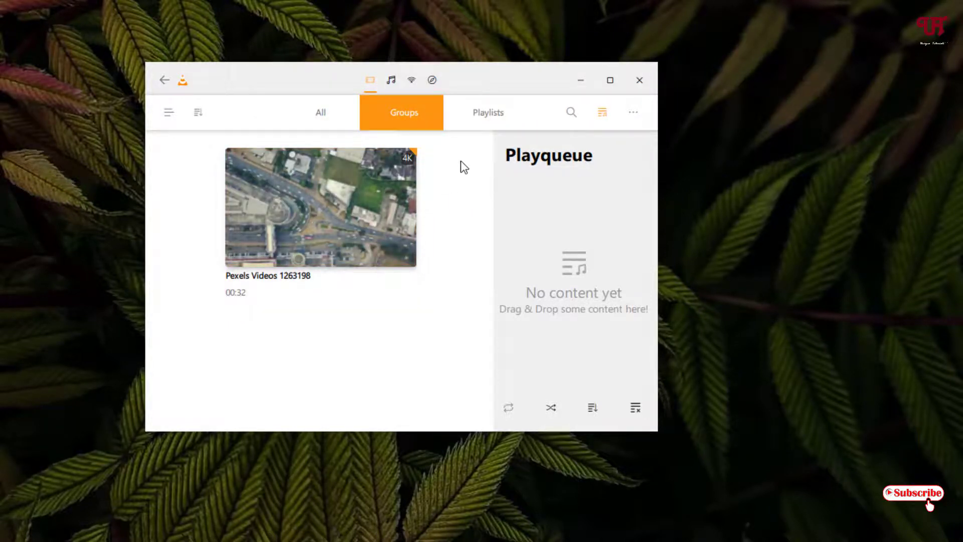
left_click(315, 122)
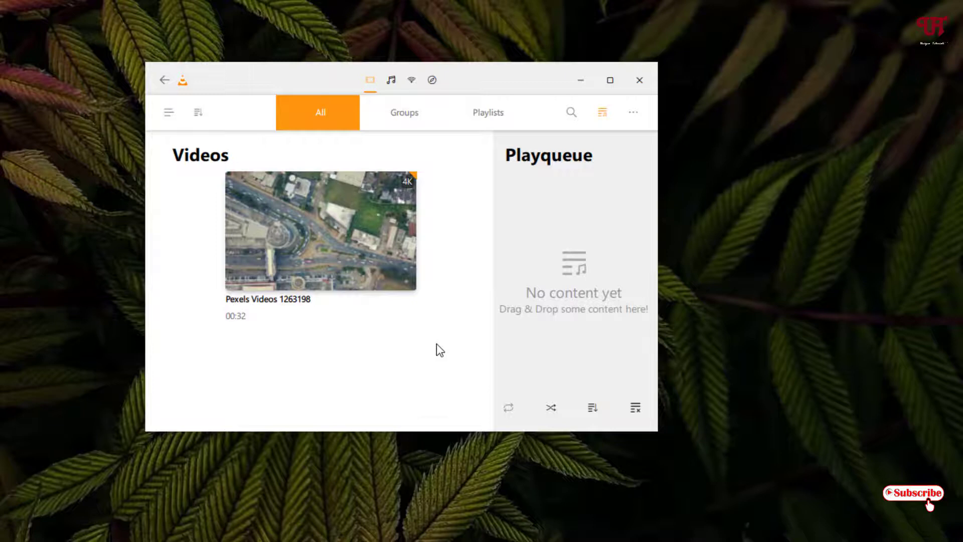
Step: Show the Videos library as a list with Title and duration columns and pick a sort order
left_click(167, 113)
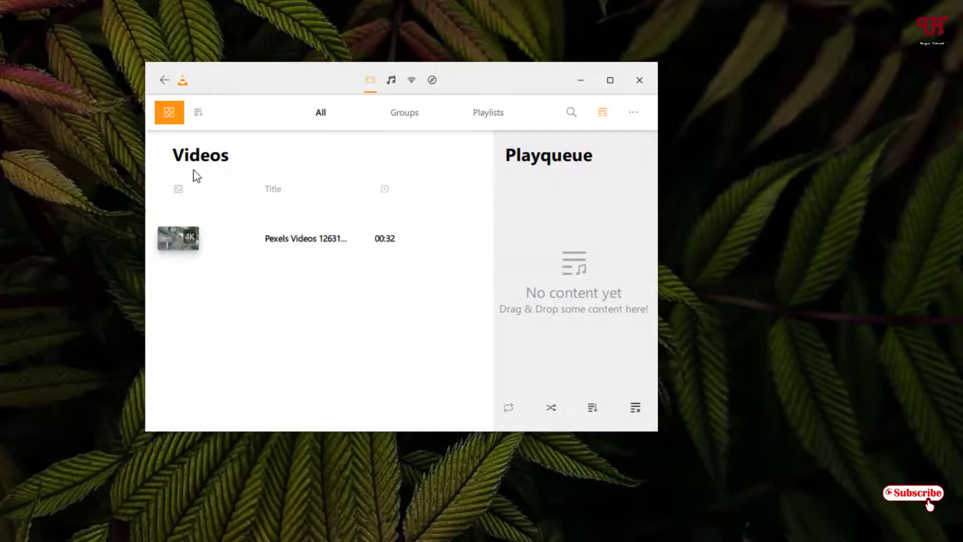
left_click(165, 116)
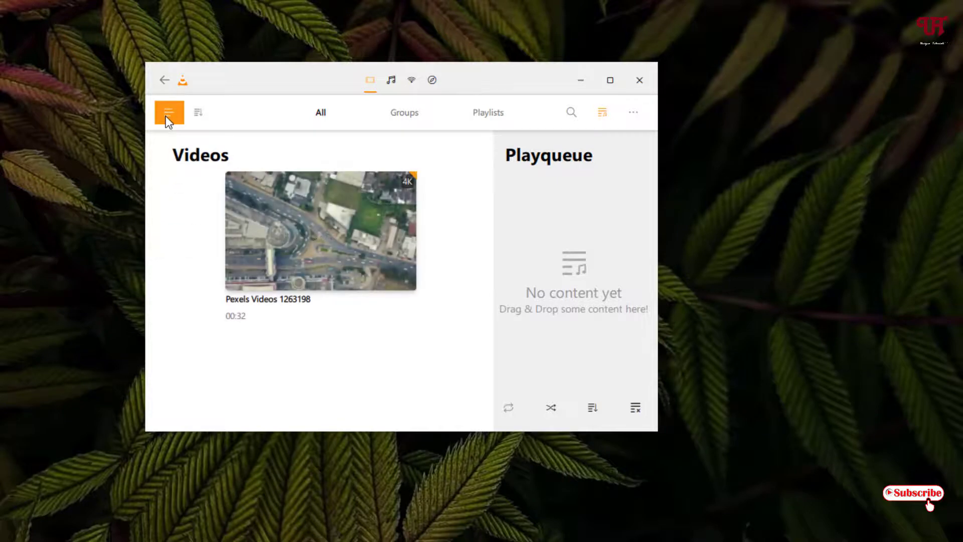
left_click(198, 114)
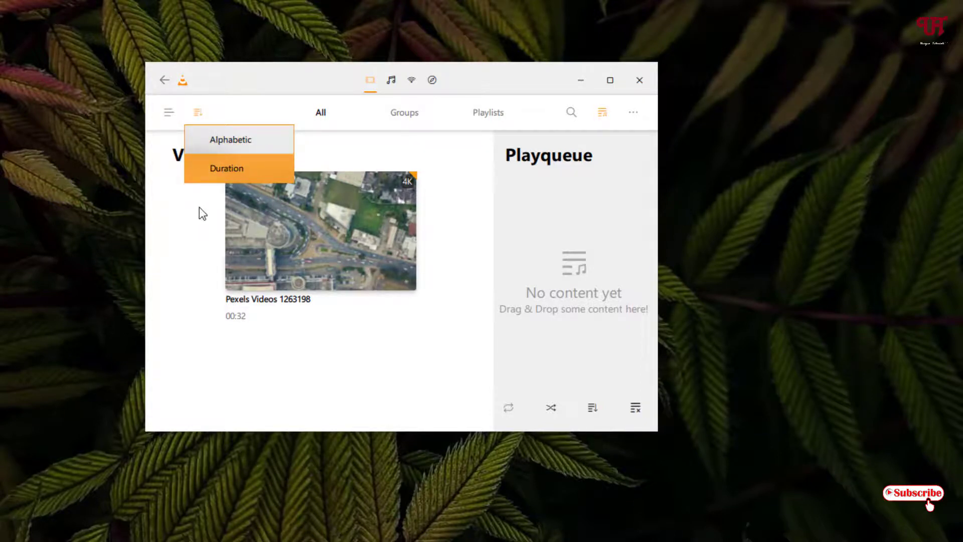
left_click(167, 115)
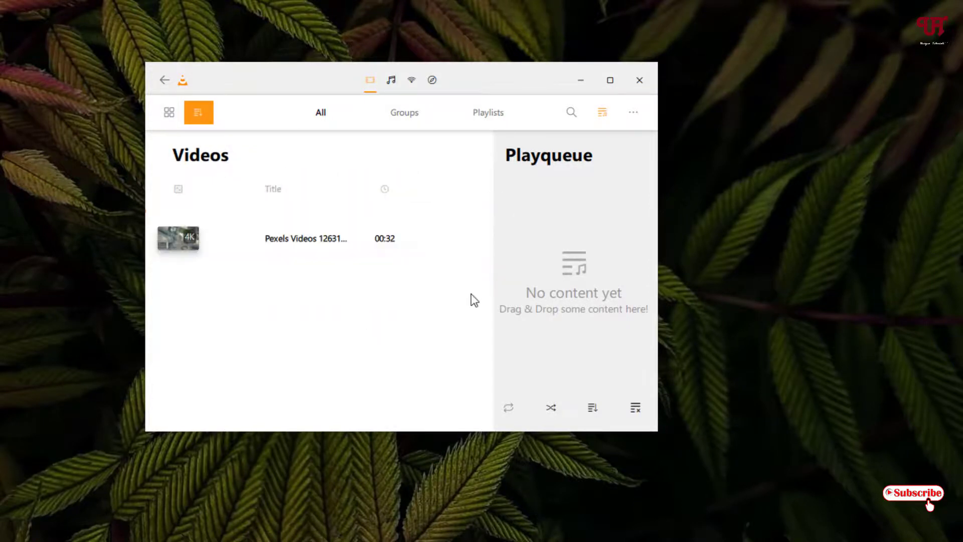
left_click(634, 115)
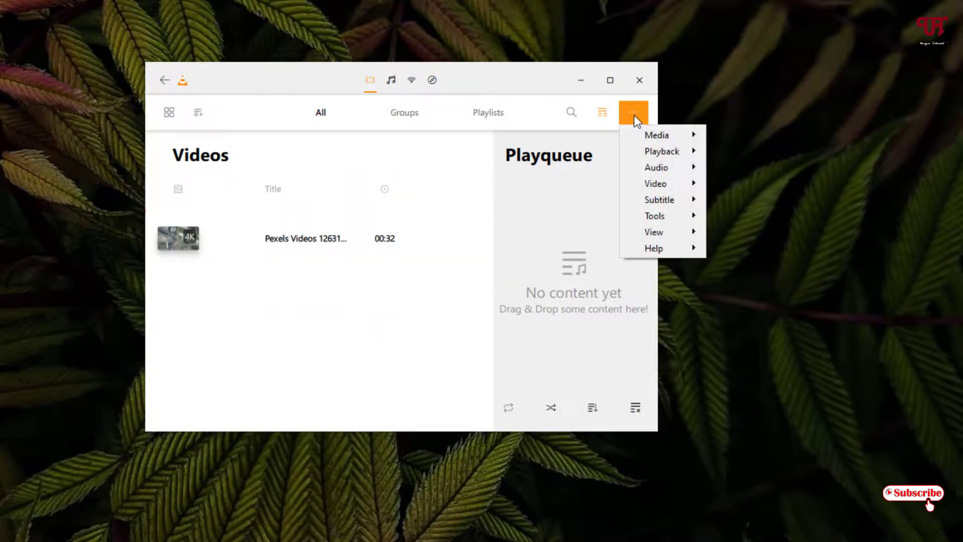
Step: Maximize VLC, play Pexels Videos 1263198.mp4 and pause it at 00:05
left_click(441, 173)
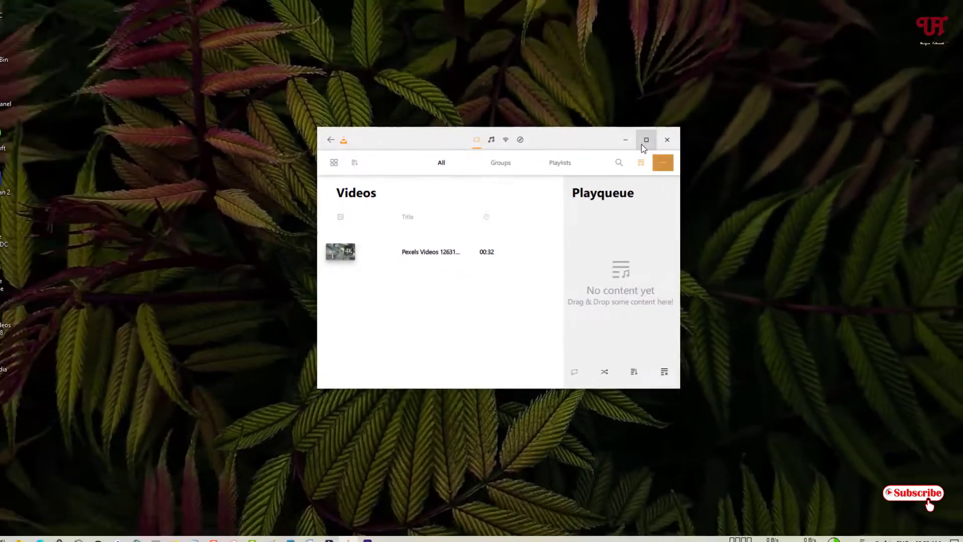
left_click(610, 80)
double_click(108, 125)
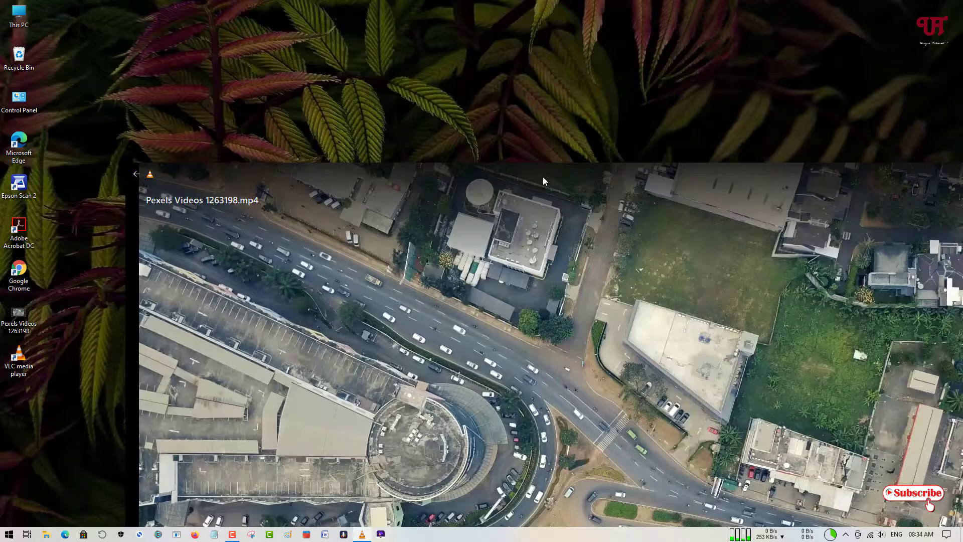
double_click(542, 176)
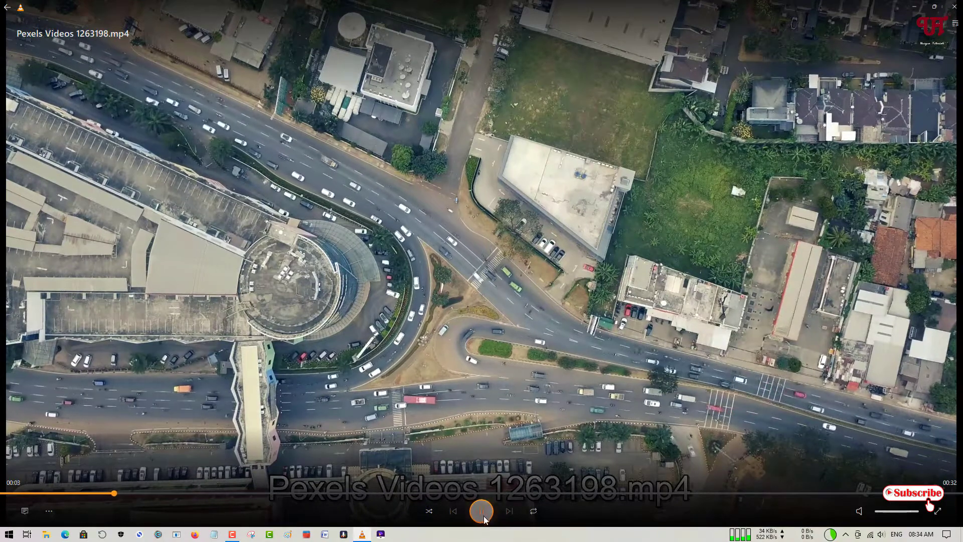
left_click(483, 514)
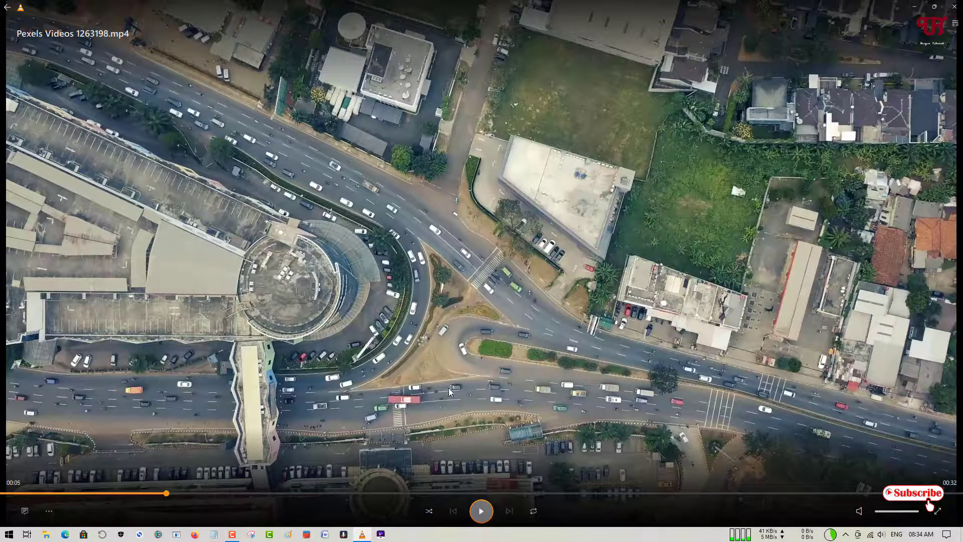
Step: Open the track synchronization settings, showing audio and subtitle delays at 0 ms
left_click(25, 512)
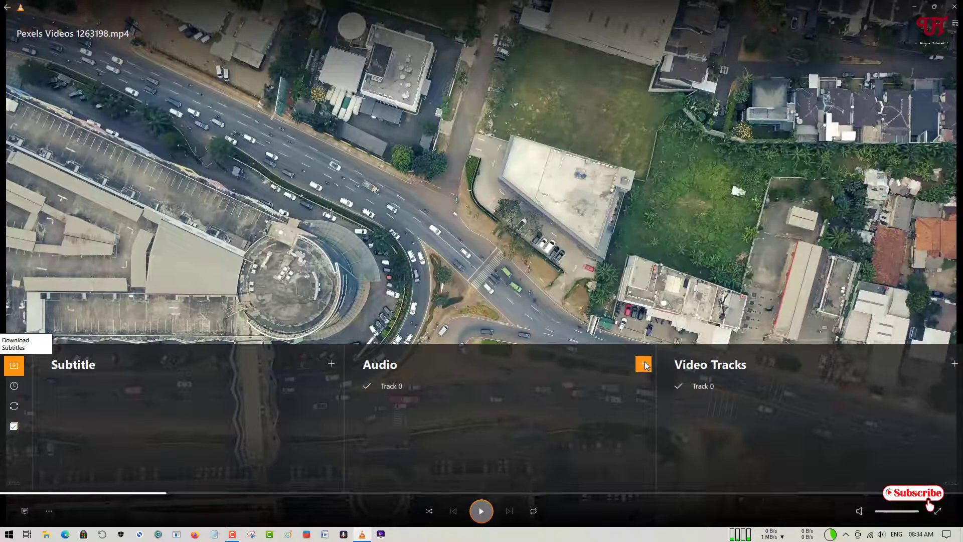
left_click(14, 388)
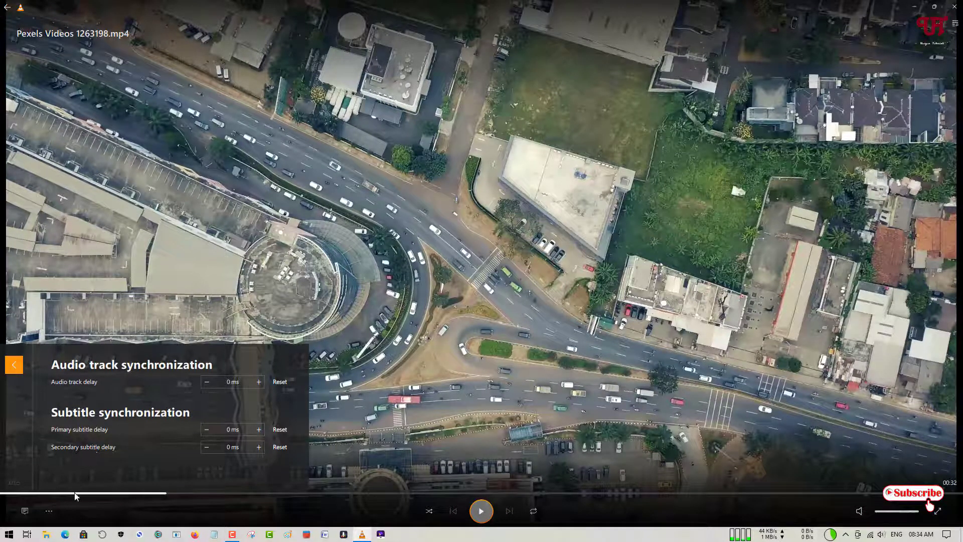
Step: Close the synchronization panel and put Pexels Videos 1263198.mp4 into true fullscreen
left_click(47, 513)
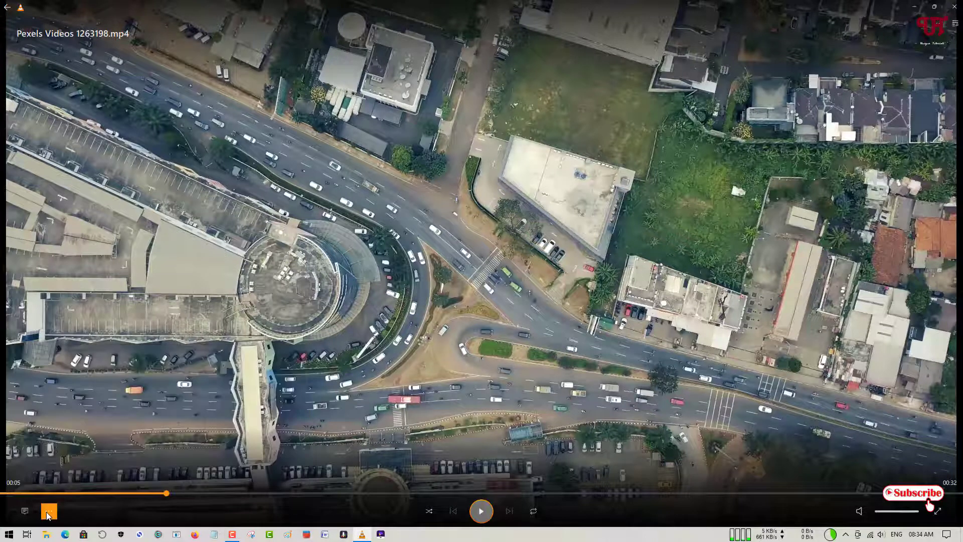
left_click(48, 514)
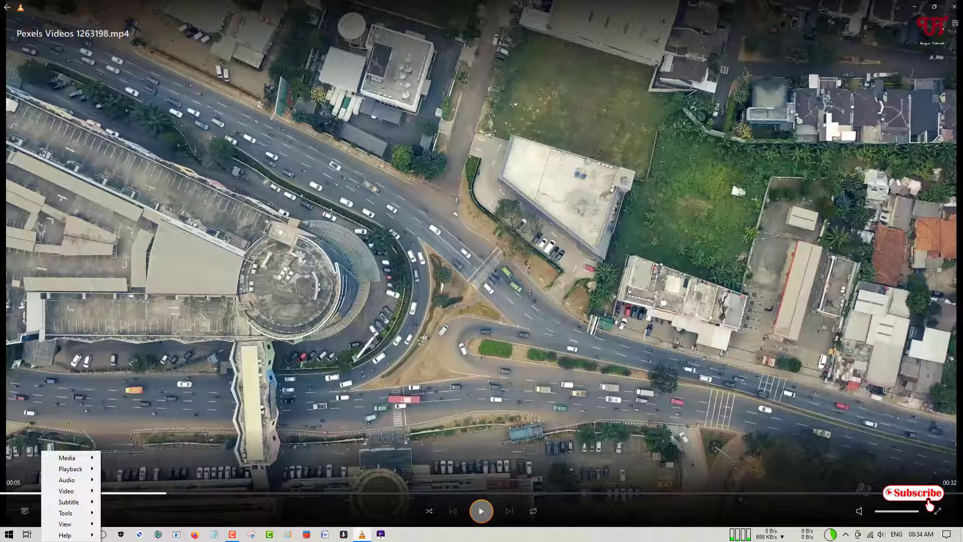
mouse_move(76, 460)
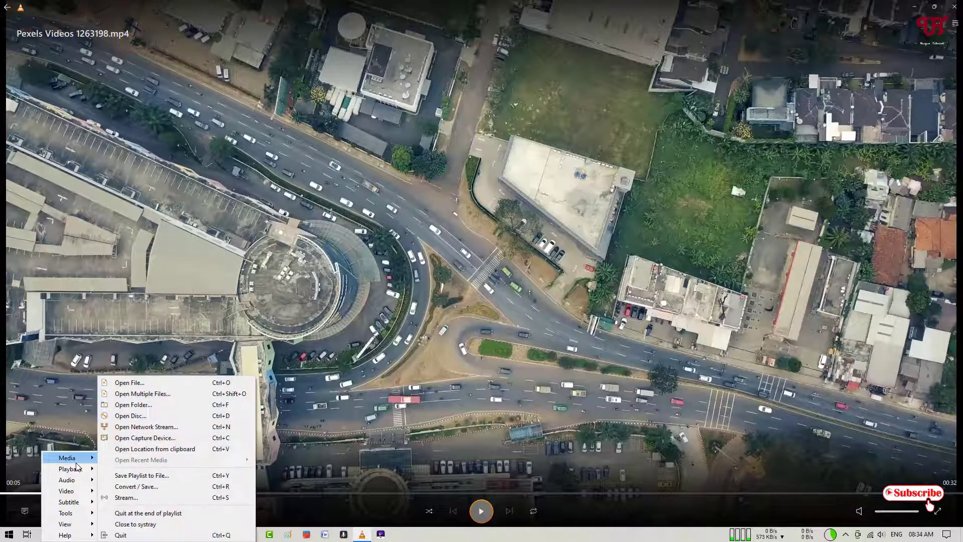
left_click(308, 511)
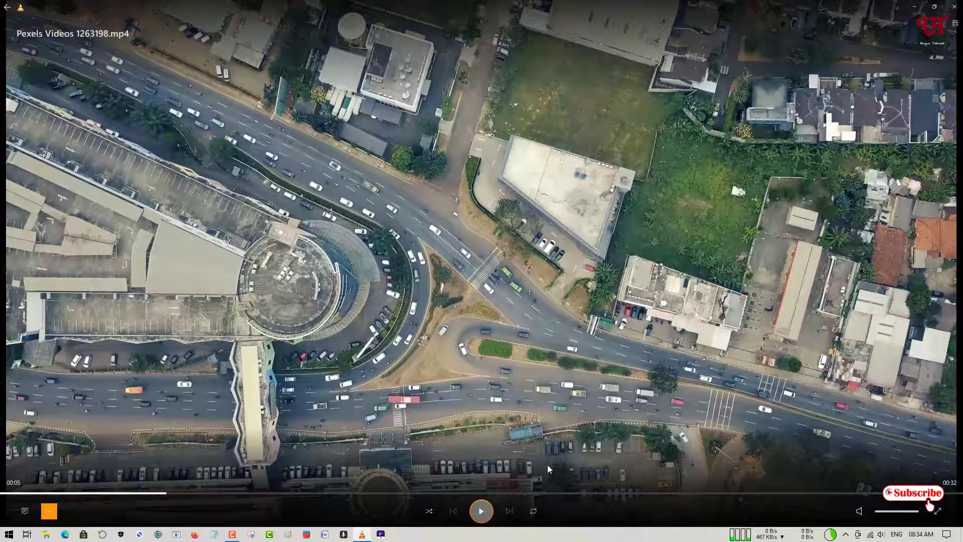
double_click(502, 397)
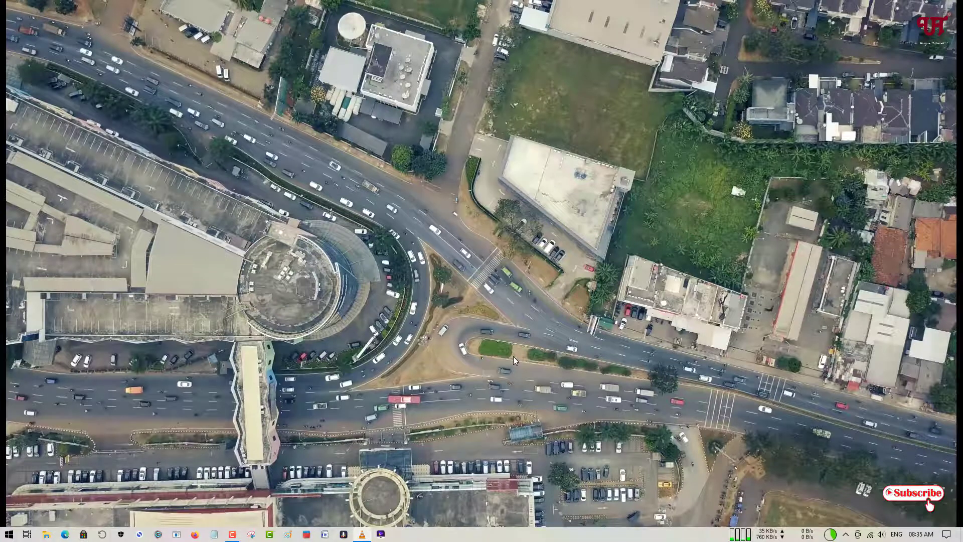
Step: Bring up the player controls over the paused fullscreen video
mouse_move(502, 492)
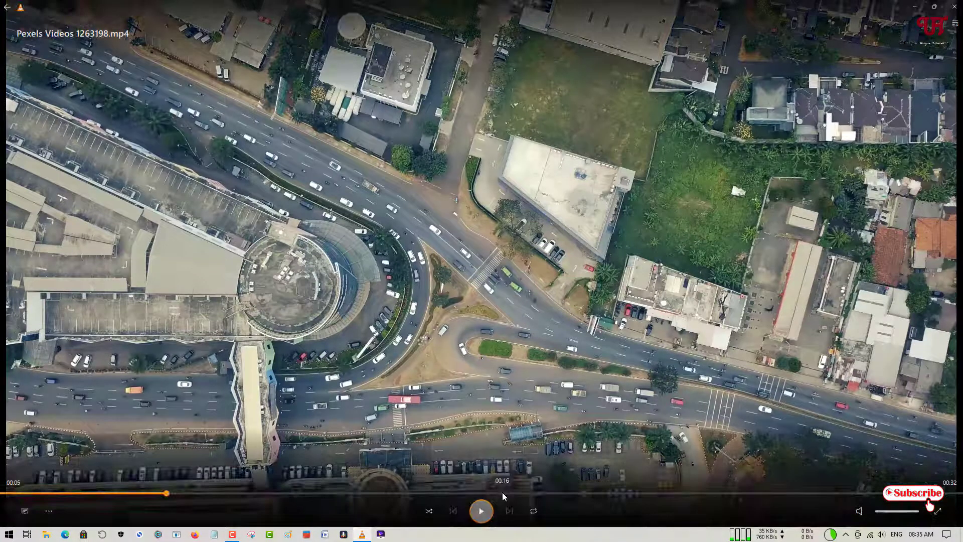